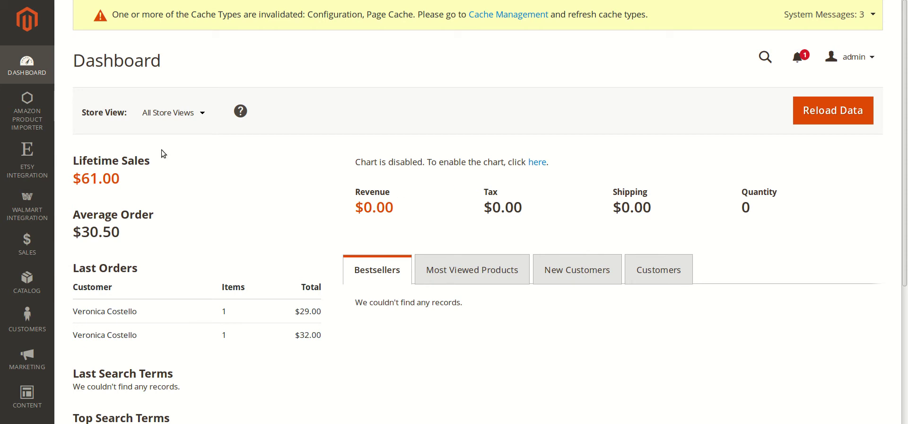
- Go to Amazon Product Importer > Selective Products Import, which lists 564 records on 29 pages
{"action": "left_click", "coordinate": [21, 120]}
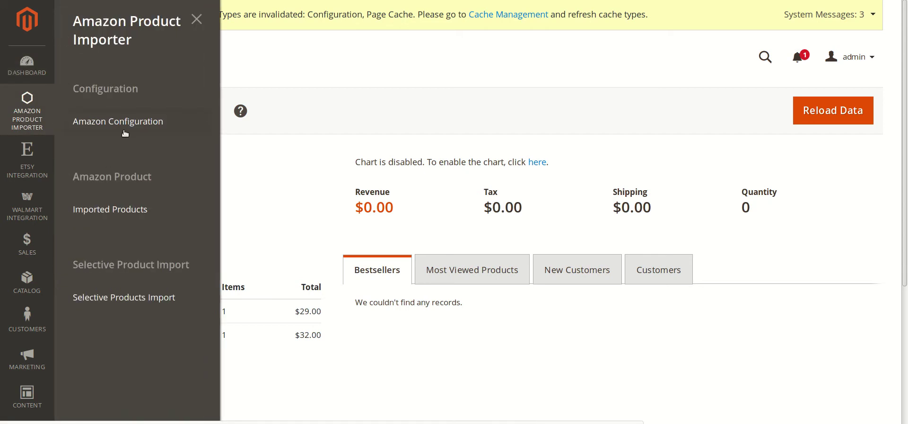
{"action": "left_click", "coordinate": [171, 305]}
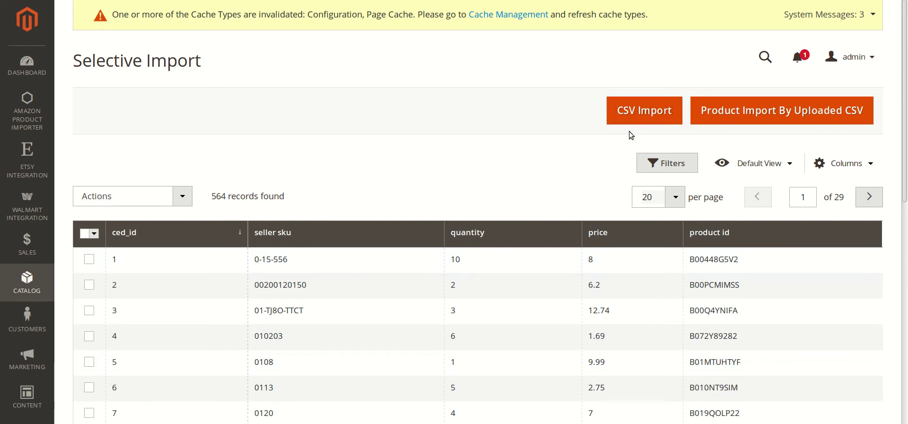
{"action": "left_click", "coordinate": [637, 118]}
{"action": "left_click", "coordinate": [743, 117]}
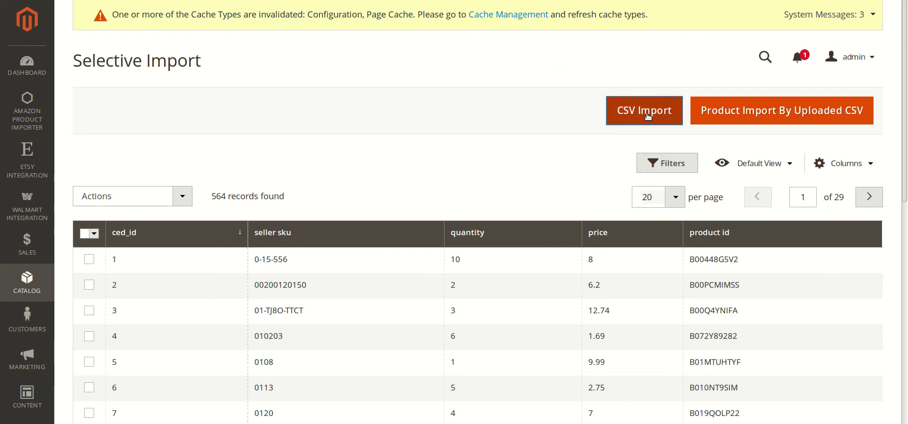
- Start the CSV Import of Amazon records and scroll through the grid to check it
{"action": "left_click", "coordinate": [660, 116]}
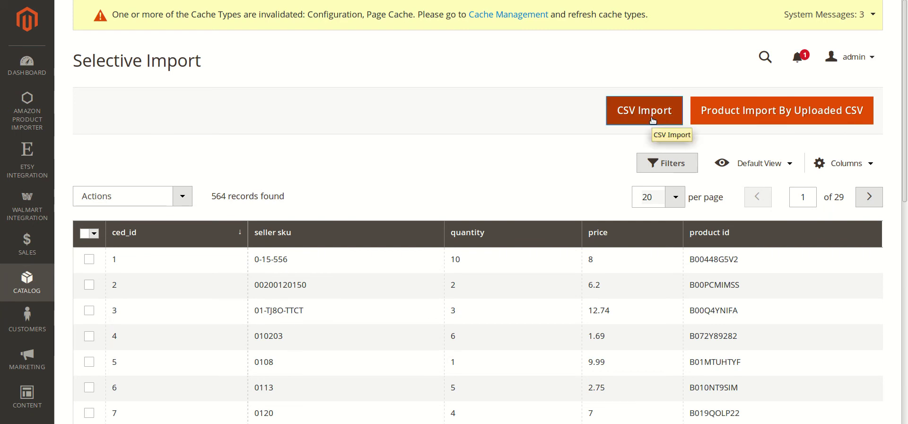
{"action": "scroll", "coordinate": [537, 99], "scroll_direction": "down", "scroll_amount": 3}
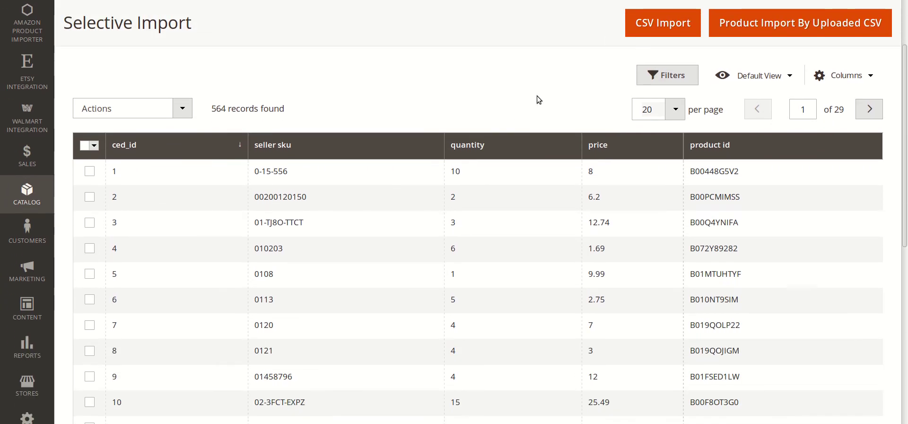
{"action": "scroll", "coordinate": [461, 170], "scroll_direction": "down", "scroll_amount": 2}
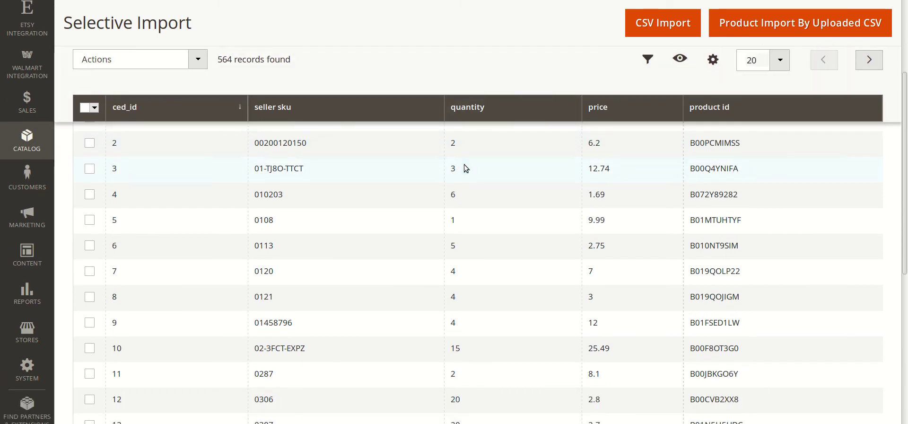
{"action": "scroll", "coordinate": [462, 167], "scroll_direction": "up", "scroll_amount": 5}
{"action": "scroll", "coordinate": [331, 217], "scroll_direction": "down", "scroll_amount": 2}
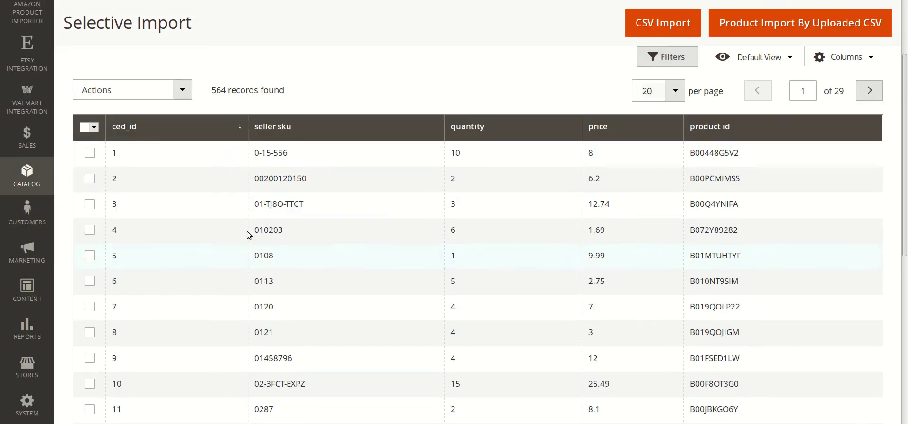
{"action": "scroll", "coordinate": [483, 203], "scroll_direction": "down", "scroll_amount": 3}
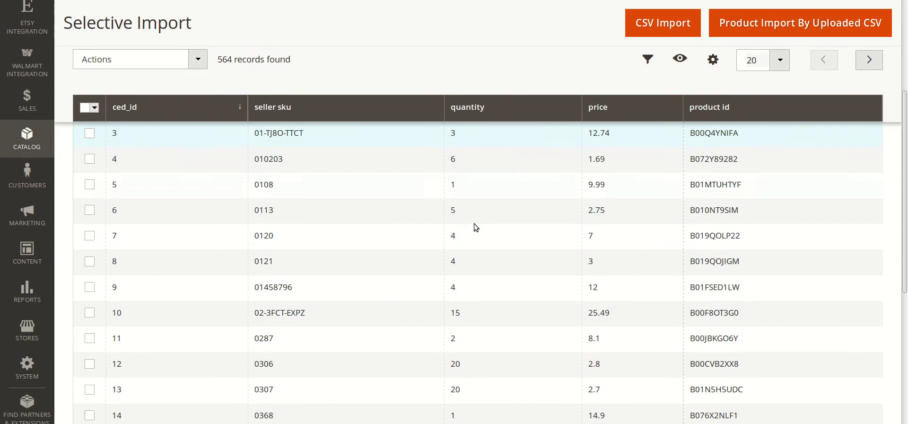
{"action": "scroll", "coordinate": [520, 241], "scroll_direction": "up", "scroll_amount": 6}
- Run CSV Import again and confirm the success message with 564 records listed
{"action": "left_click", "coordinate": [641, 116]}
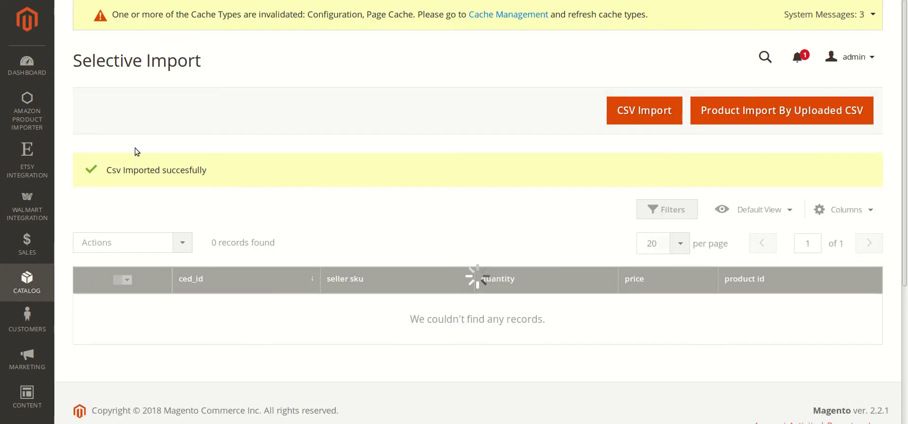
{"action": "scroll", "coordinate": [387, 193], "scroll_direction": "down", "scroll_amount": 3}
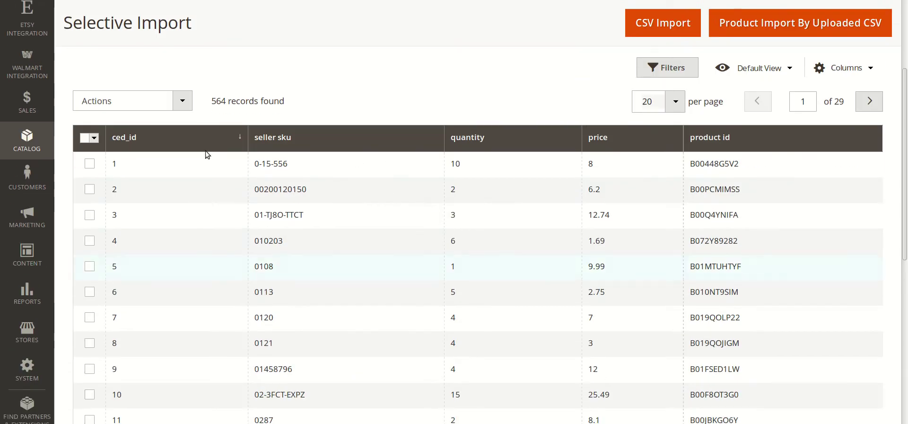
{"action": "scroll", "coordinate": [497, 244], "scroll_direction": "down", "scroll_amount": 2}
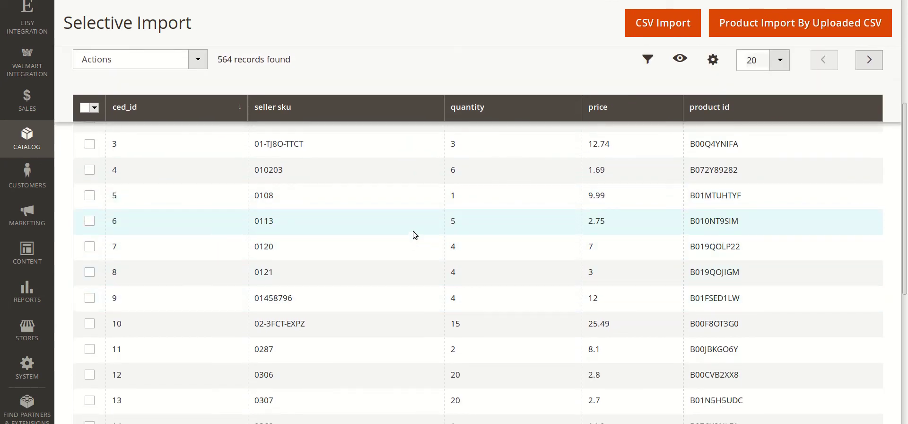
{"action": "scroll", "coordinate": [412, 230], "scroll_direction": "up", "scroll_amount": 5}
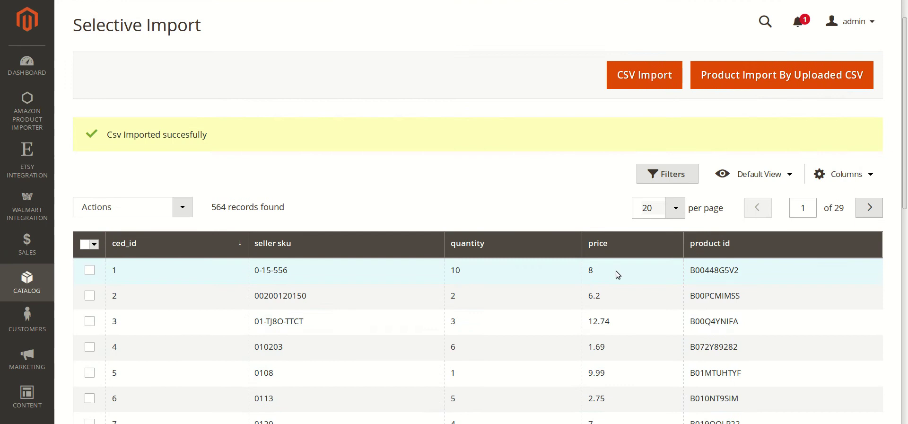
{"action": "scroll", "coordinate": [616, 270], "scroll_direction": "down", "scroll_amount": 1}
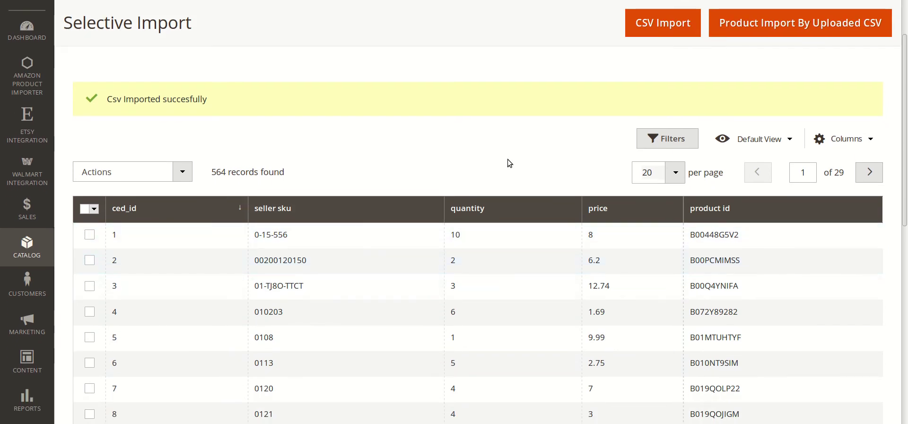
{"action": "scroll", "coordinate": [454, 163], "scroll_direction": "down", "scroll_amount": 1}
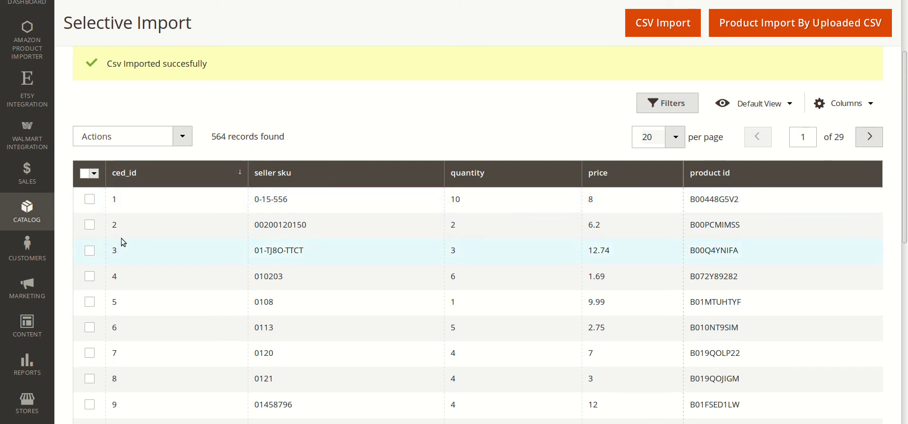
{"action": "left_click", "coordinate": [183, 137]}
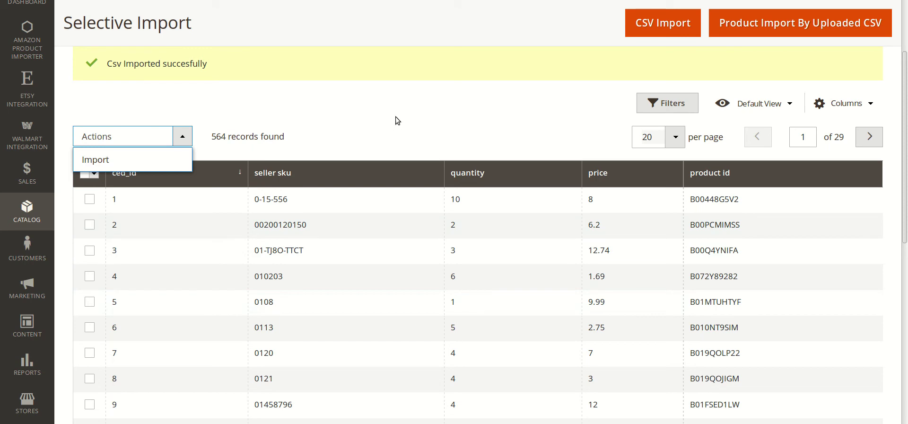
{"action": "left_click", "coordinate": [359, 109]}
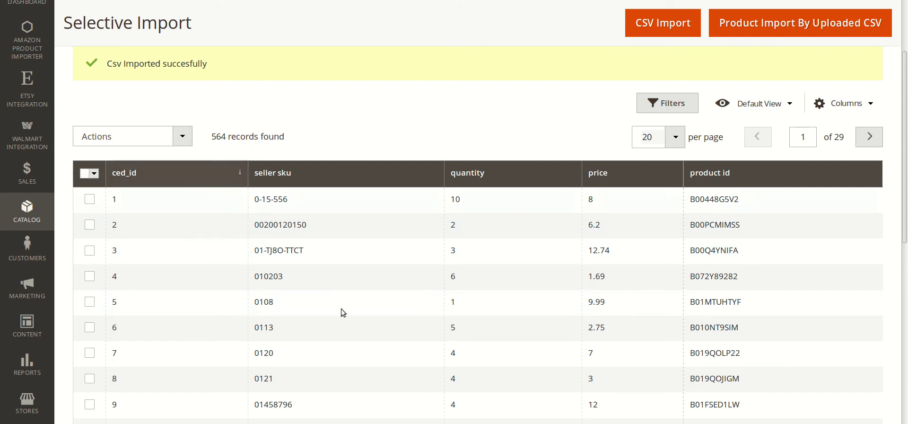
{"action": "scroll", "coordinate": [422, 253], "scroll_direction": "down", "scroll_amount": 3}
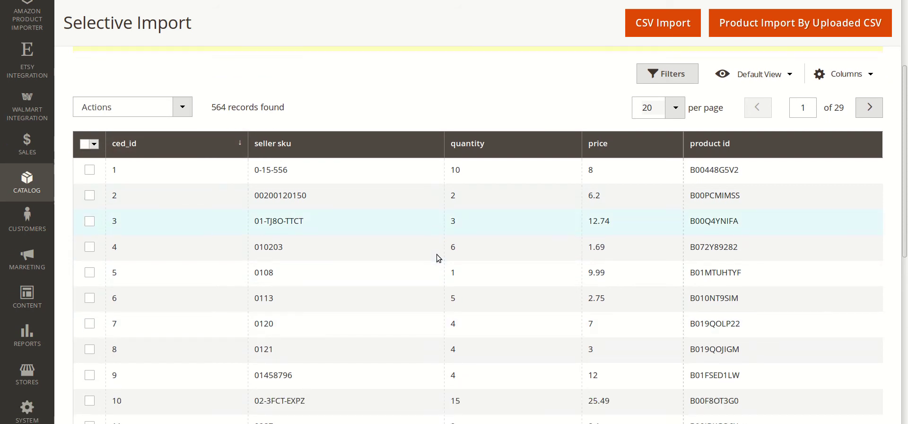
{"action": "scroll", "coordinate": [425, 234], "scroll_direction": "up", "scroll_amount": 5}
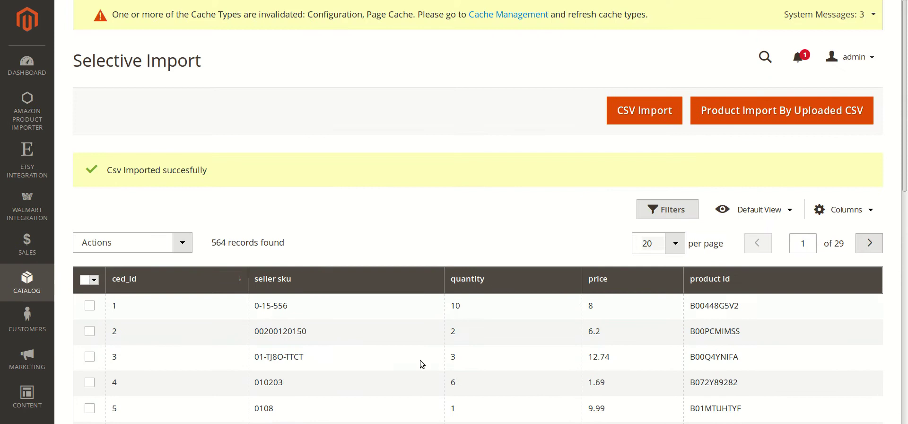
{"action": "scroll", "coordinate": [433, 300], "scroll_direction": "down", "scroll_amount": 2}
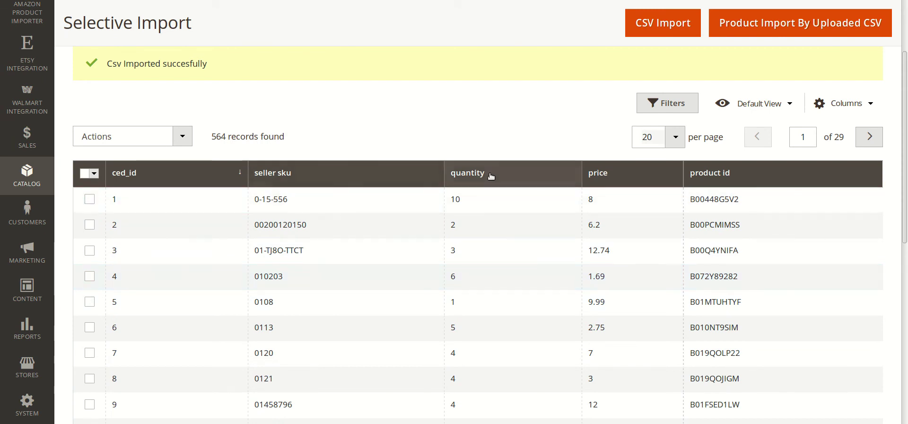
{"action": "scroll", "coordinate": [327, 208], "scroll_direction": "down", "scroll_amount": 1}
{"action": "scroll", "coordinate": [325, 209], "scroll_direction": "up", "scroll_amount": 2}
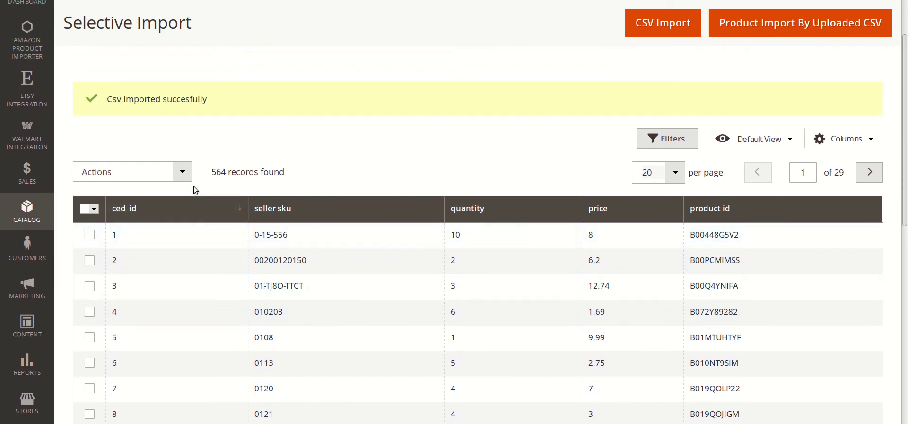
{"action": "left_click", "coordinate": [183, 171]}
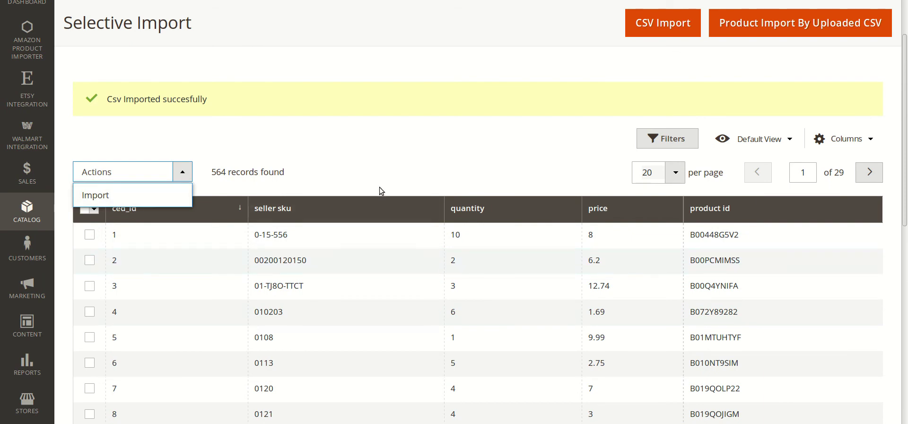
{"action": "left_click", "coordinate": [397, 161]}
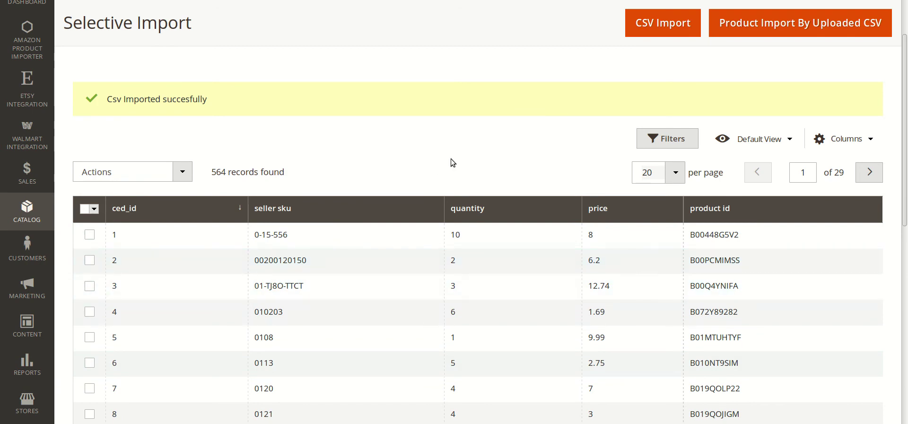
- Select only record ced_id 1 (SKU 0-15-556) and choose Import from the Actions menu
{"action": "left_click", "coordinate": [85, 210]}
{"action": "scroll", "coordinate": [91, 275], "scroll_direction": "down", "scroll_amount": 2}
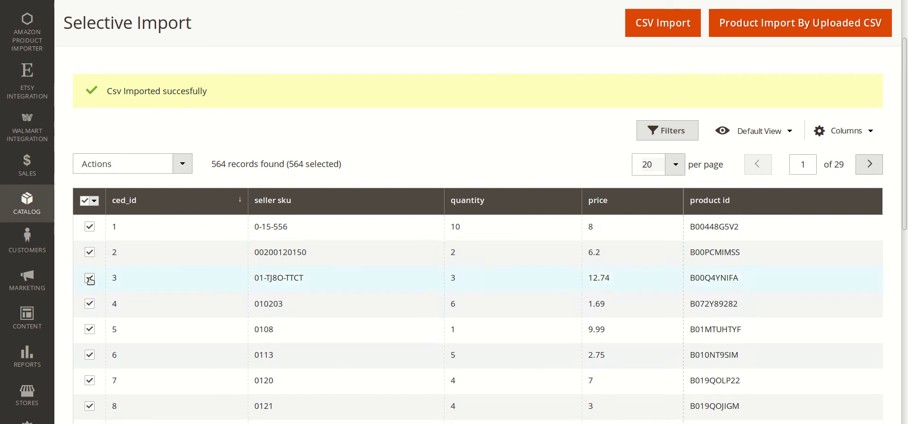
{"action": "scroll", "coordinate": [93, 269], "scroll_direction": "up", "scroll_amount": 2}
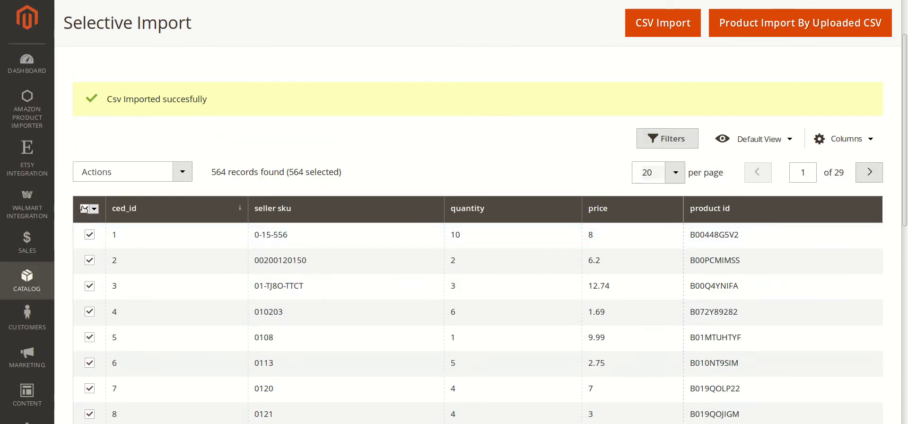
{"action": "left_click", "coordinate": [85, 209]}
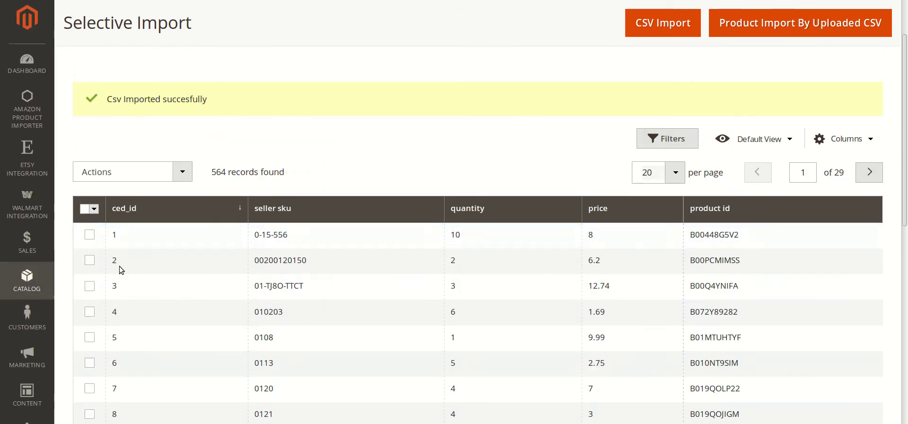
{"action": "left_click", "coordinate": [90, 235]}
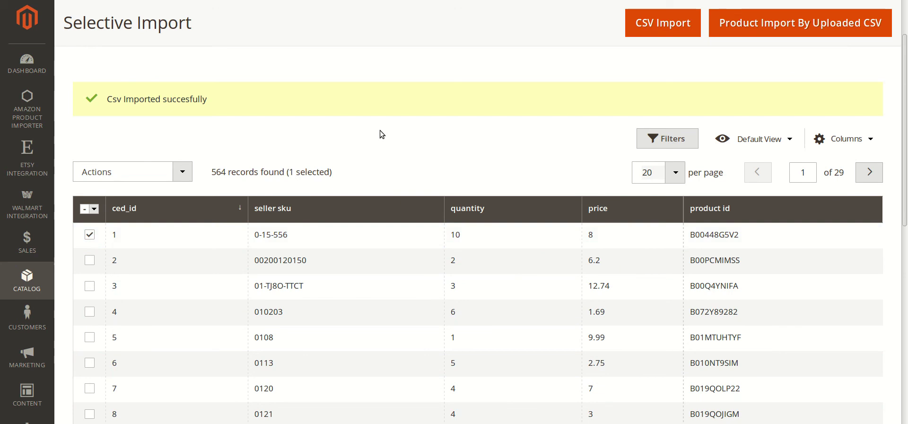
{"action": "left_click", "coordinate": [182, 172]}
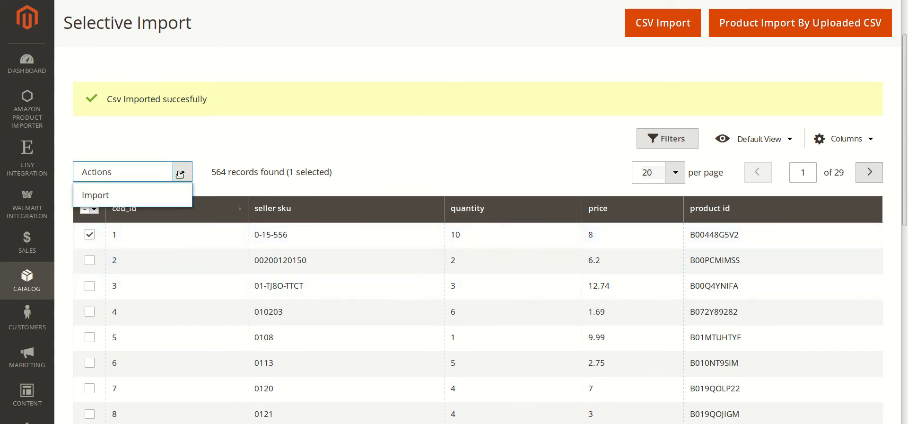
{"action": "left_click", "coordinate": [157, 193]}
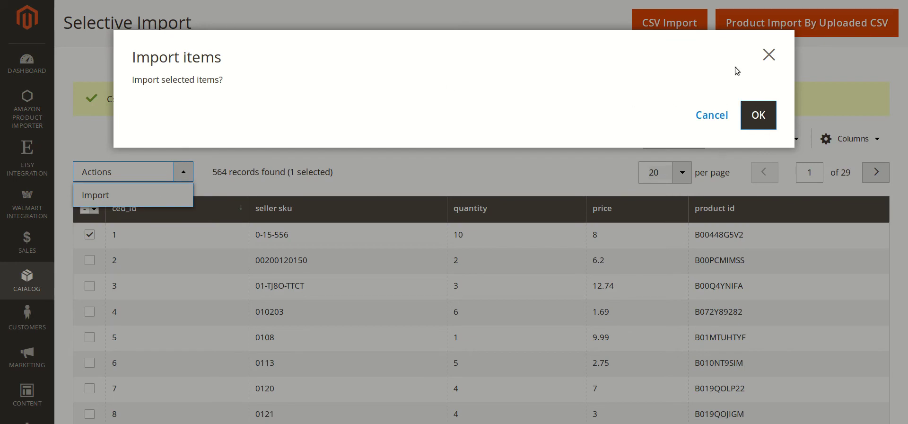
- Confirm the single-item import and dismiss the 'Something went wrong' notice
{"action": "left_click", "coordinate": [764, 118]}
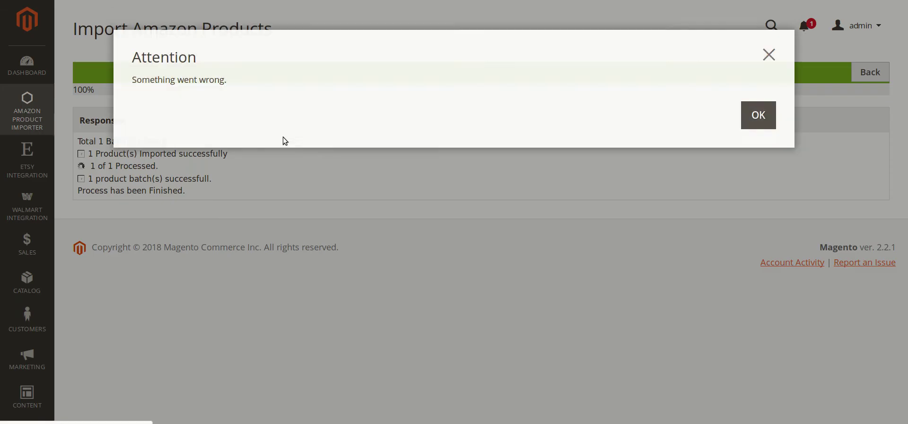
{"action": "left_click", "coordinate": [770, 58]}
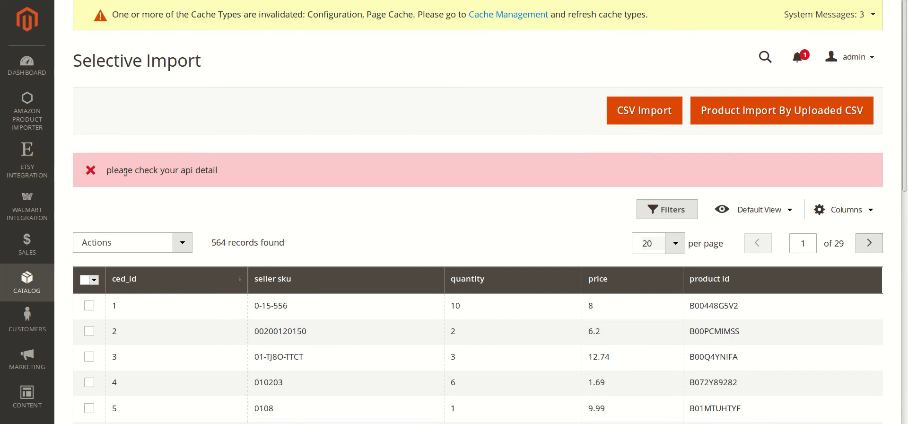
{"action": "scroll", "coordinate": [286, 160], "scroll_direction": "down", "scroll_amount": 3}
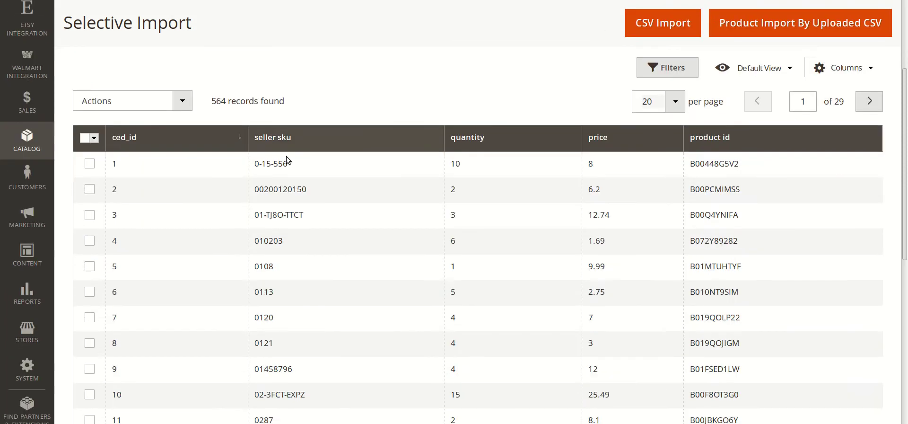
{"action": "scroll", "coordinate": [315, 186], "scroll_direction": "up", "scroll_amount": 3}
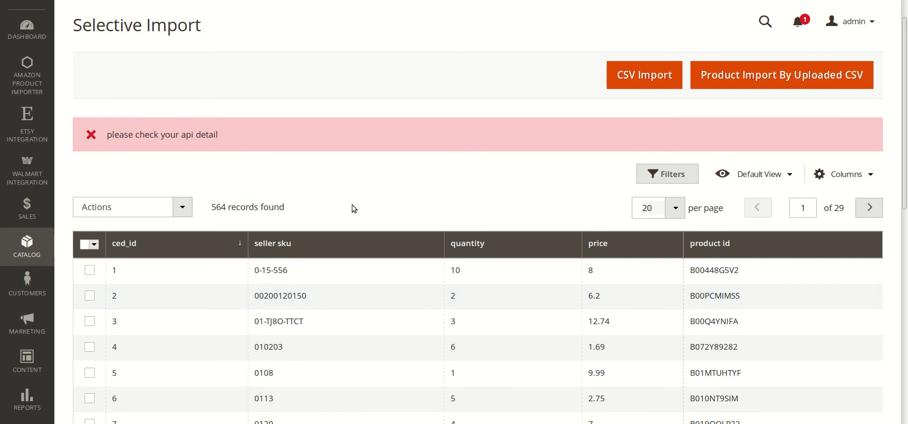
{"action": "left_click", "coordinate": [30, 83]}
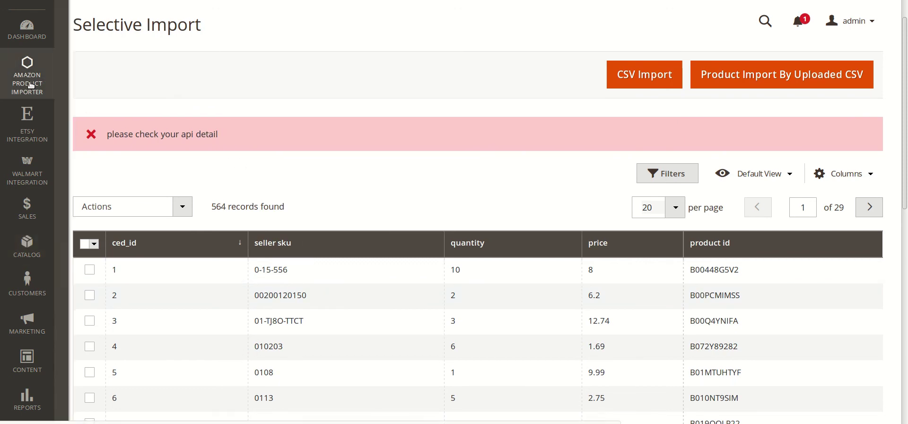
{"action": "scroll", "coordinate": [102, 166], "scroll_direction": "up", "scroll_amount": 1}
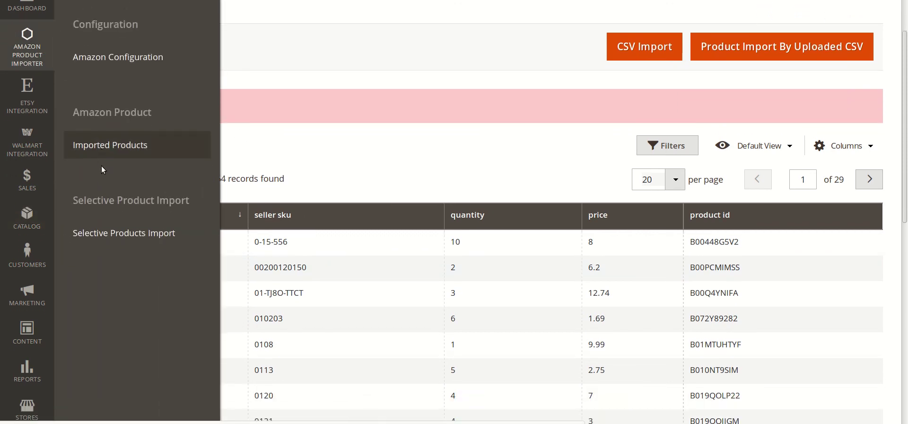
{"action": "left_click", "coordinate": [122, 220]}
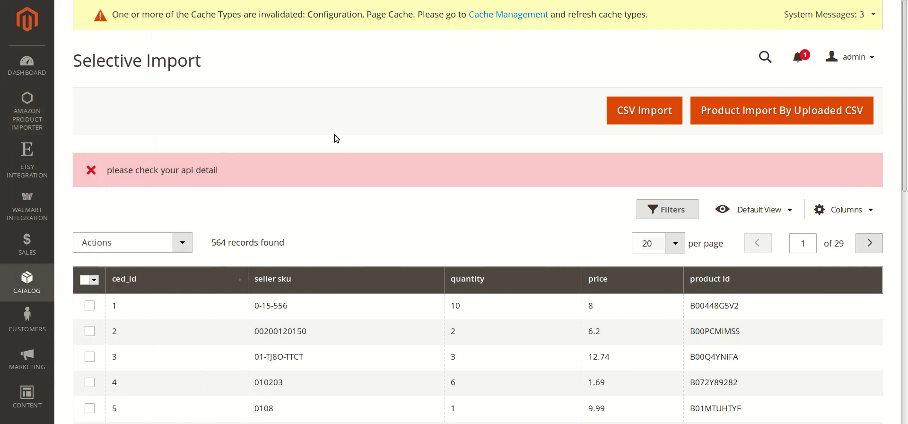
{"action": "scroll", "coordinate": [414, 143], "scroll_direction": "down", "scroll_amount": 7}
{"action": "scroll", "coordinate": [413, 144], "scroll_direction": "up", "scroll_amount": 8}
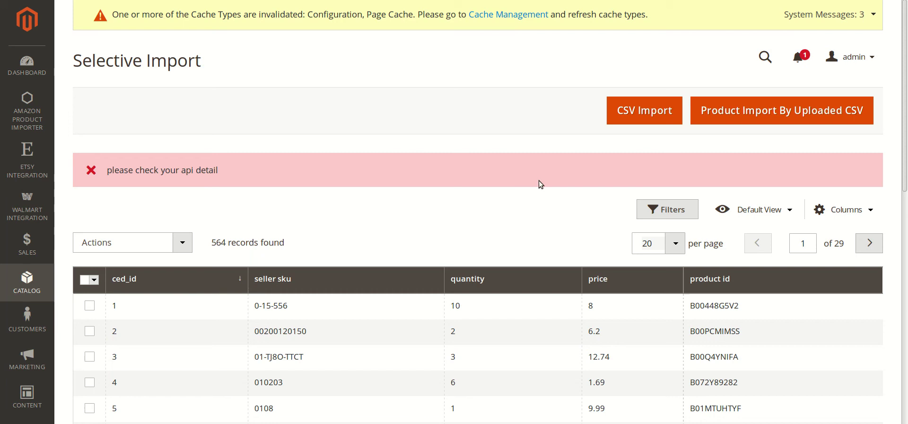
{"action": "scroll", "coordinate": [469, 175], "scroll_direction": "down", "scroll_amount": 3}
{"action": "scroll", "coordinate": [482, 175], "scroll_direction": "down", "scroll_amount": 5}
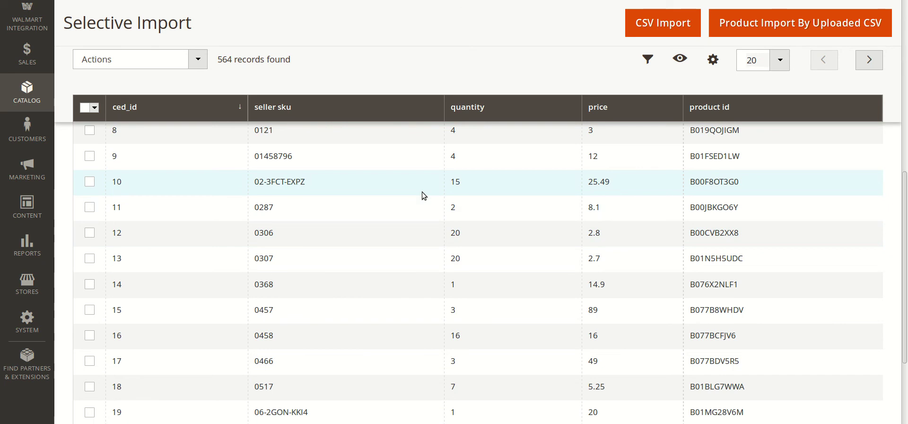
{"action": "scroll", "coordinate": [465, 198], "scroll_direction": "up", "scroll_amount": 8}
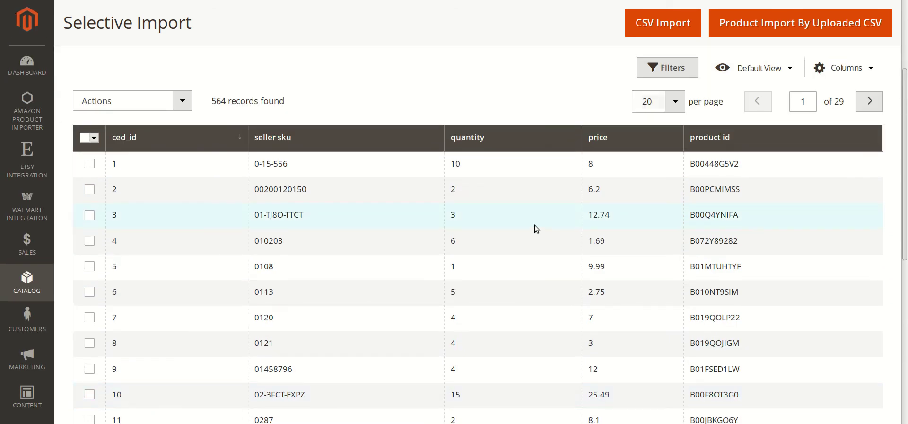